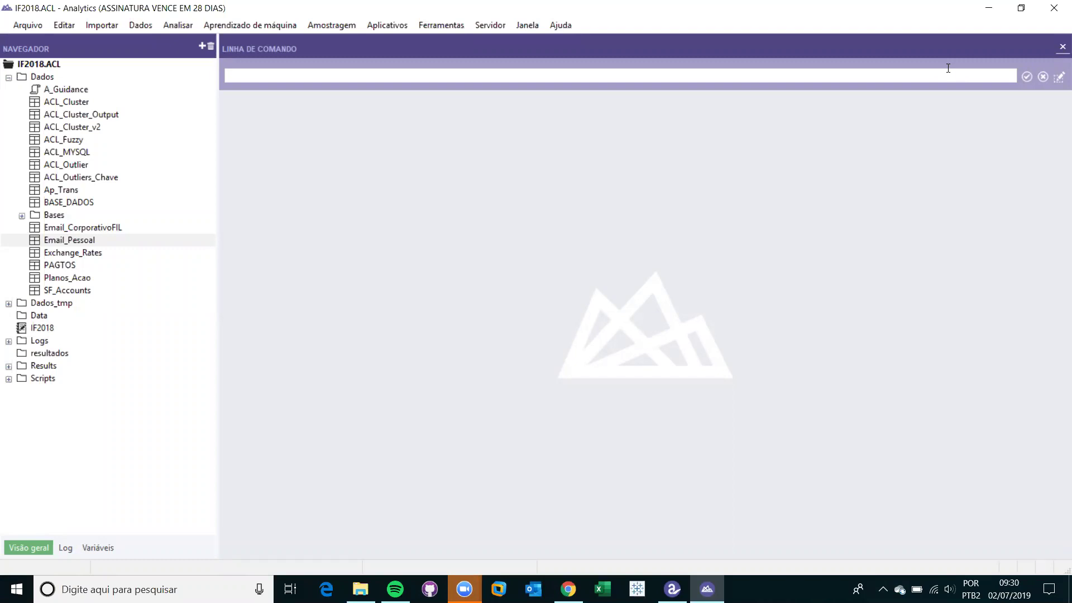
# Start defining a new table from a local source of the database and application type
pyautogui.click(28, 25)
pyautogui.moveTo(45, 44)
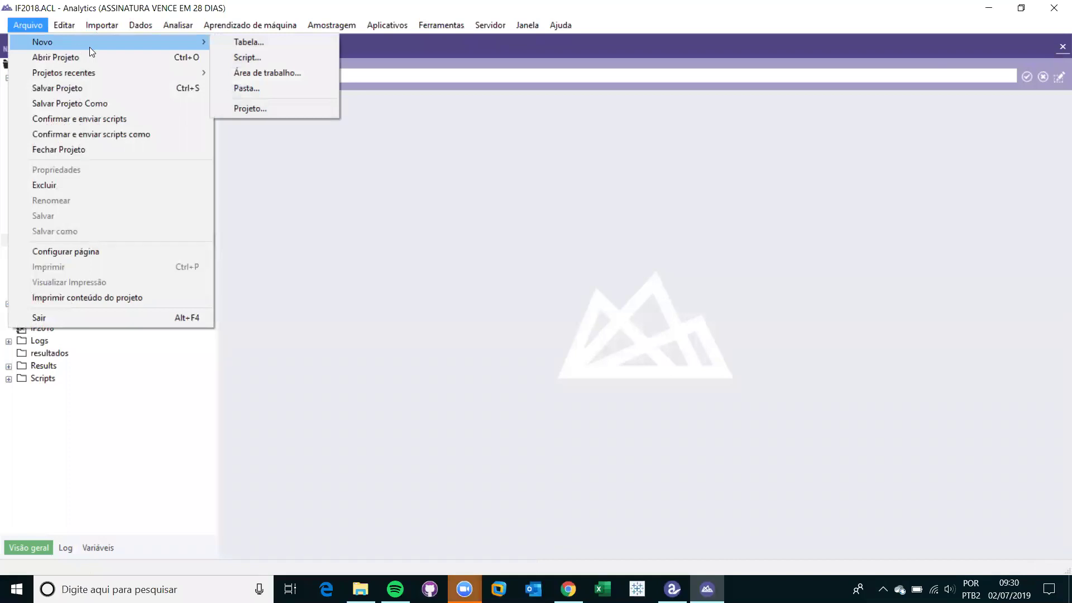
pyautogui.click(238, 45)
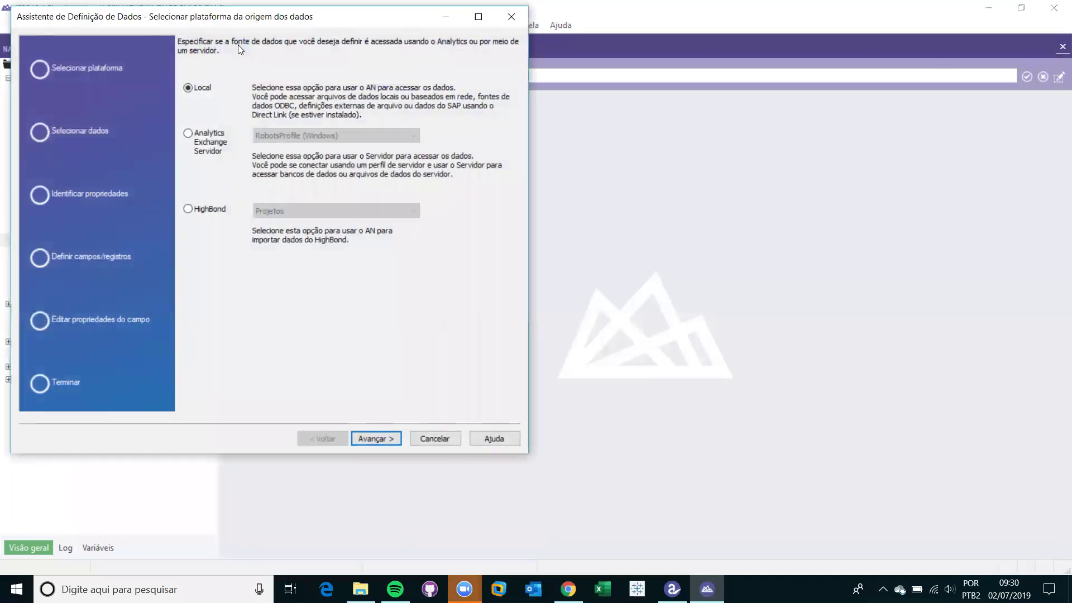
pyautogui.press('Return')
pyautogui.click(192, 124)
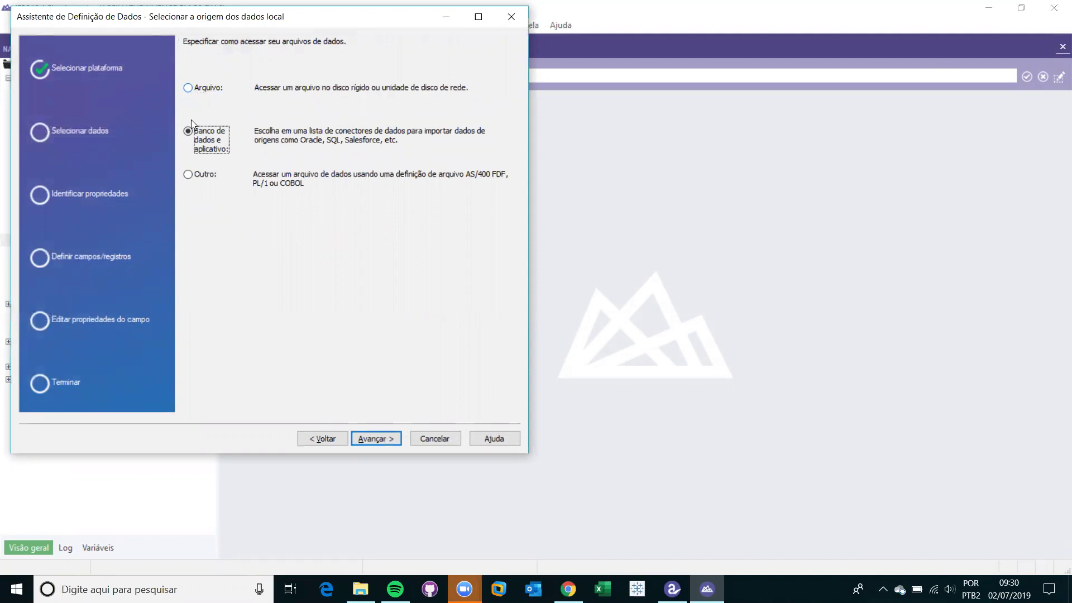
pyautogui.press('Escape')
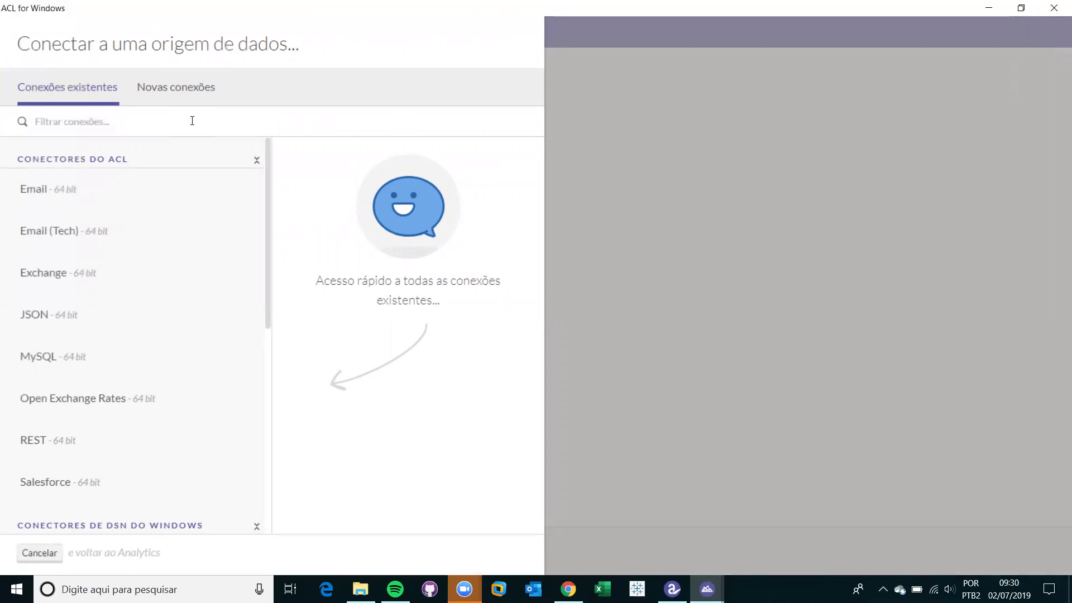
# Filter the available new connections by "ora" and by "sql", clearing the filter after each search
pyautogui.click(166, 94)
pyautogui.click(127, 115)
pyautogui.write('ora')
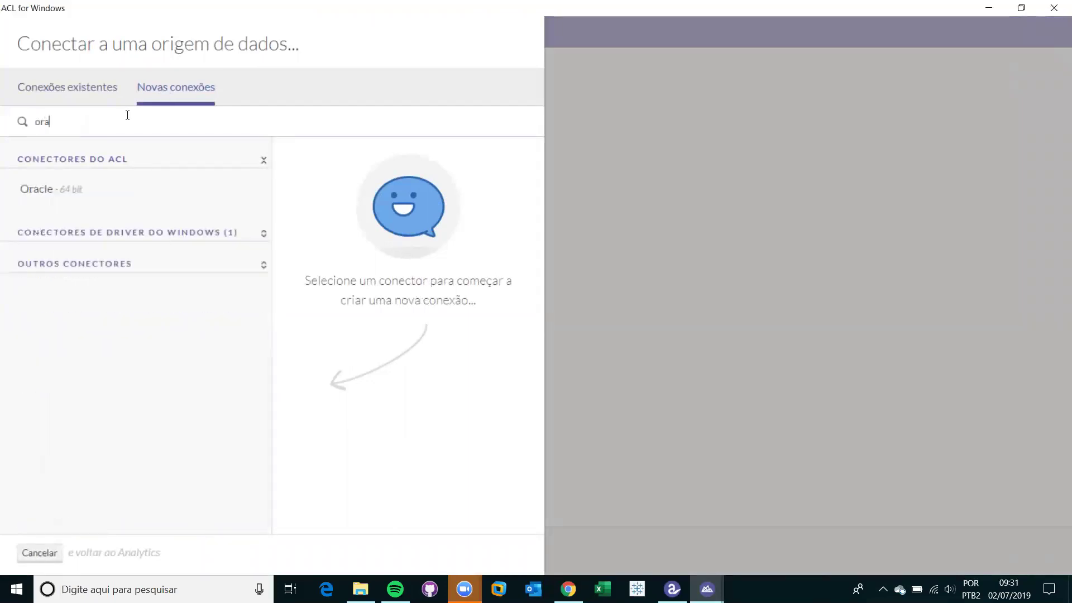
pyautogui.press('BackSpace')
pyautogui.press('BackSpace')
pyautogui.press('BackSpace')
pyautogui.write('sql')
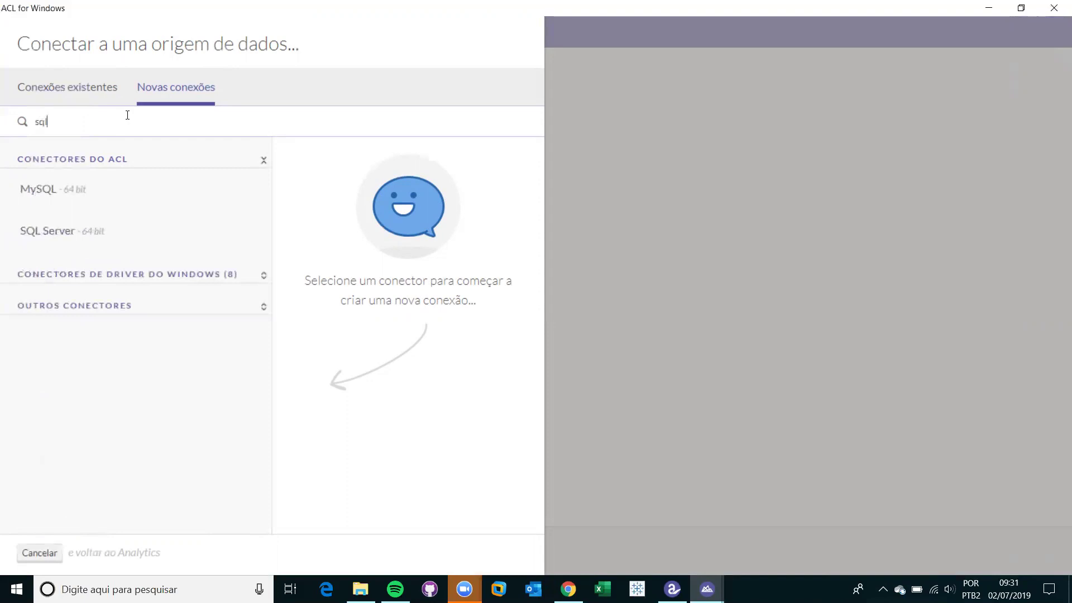
pyautogui.press('BackSpace')
pyautogui.press('BackSpace')
pyautogui.press('BackSpace')
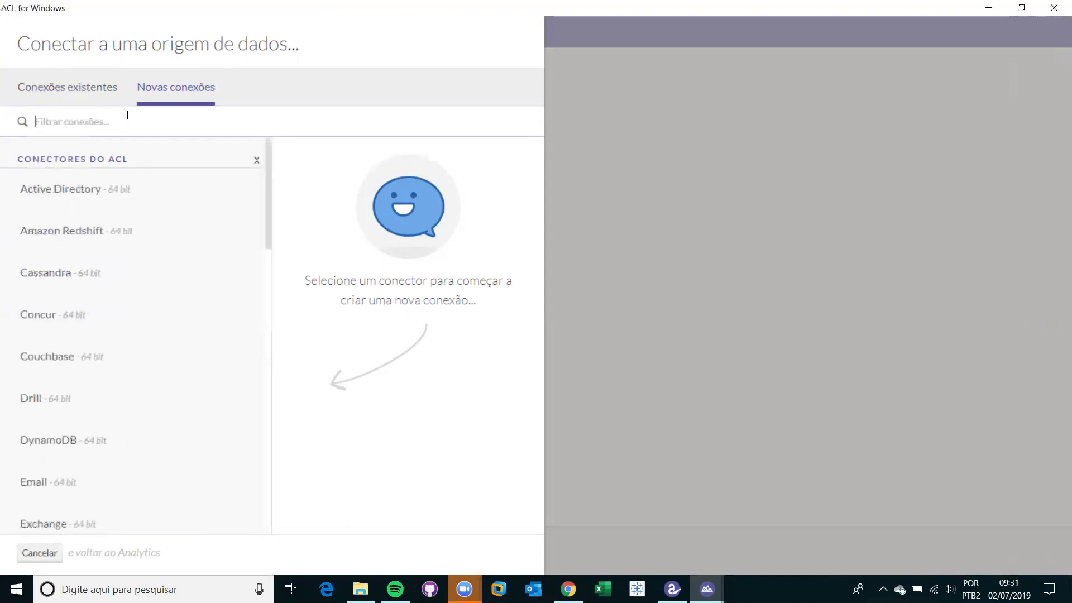
# Filter the new connections by "sap" and clear the filter
pyautogui.write('sap')
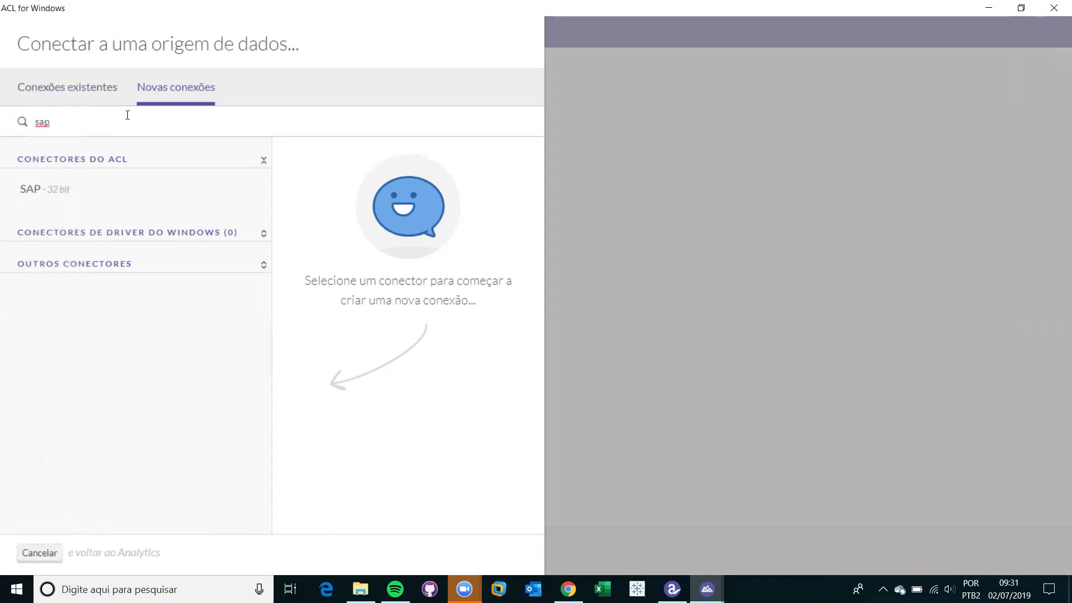
pyautogui.press('BackSpace')
pyautogui.press('BackSpace')
pyautogui.press('BackSpace')
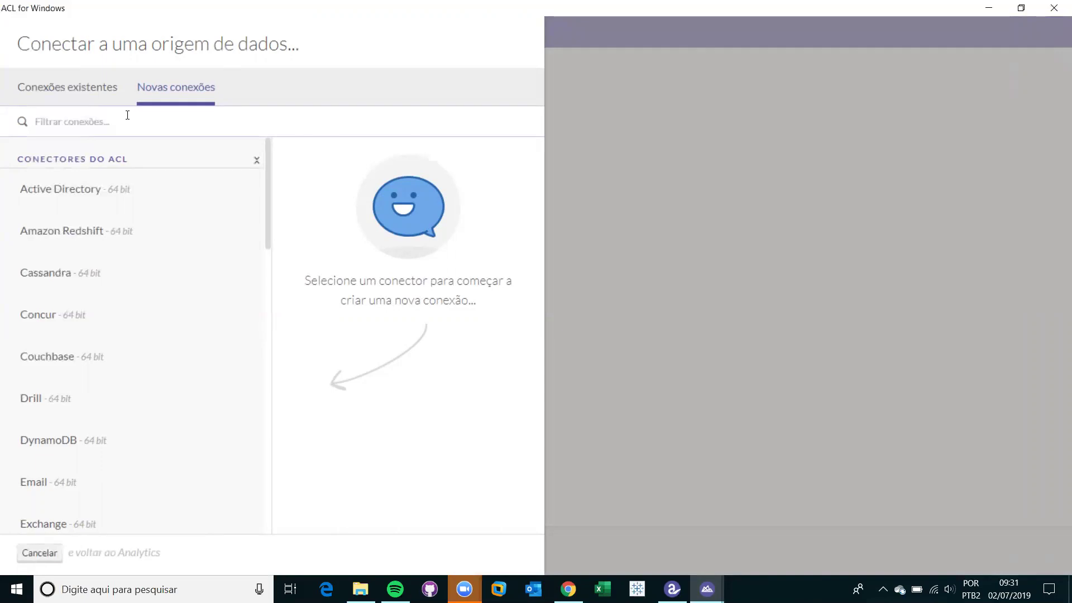
# Filter the new connections by "ld" and by "em" to check the LDAP and email connectors
pyautogui.write('lp')
pyautogui.press('BackSpace')
pyautogui.write('d')
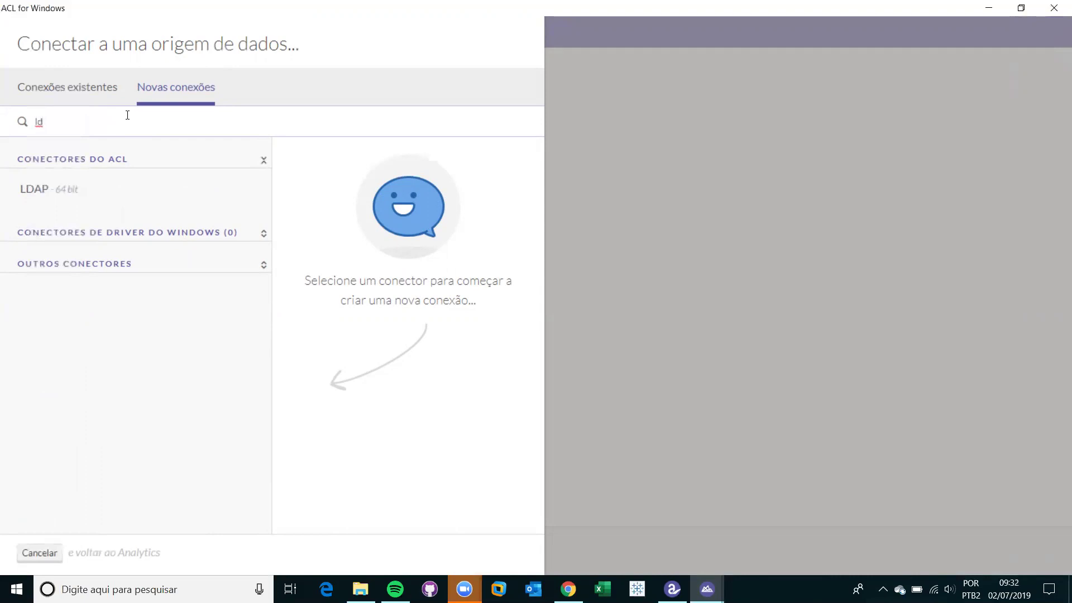
pyautogui.press('BackSpace')
pyautogui.press('BackSpace')
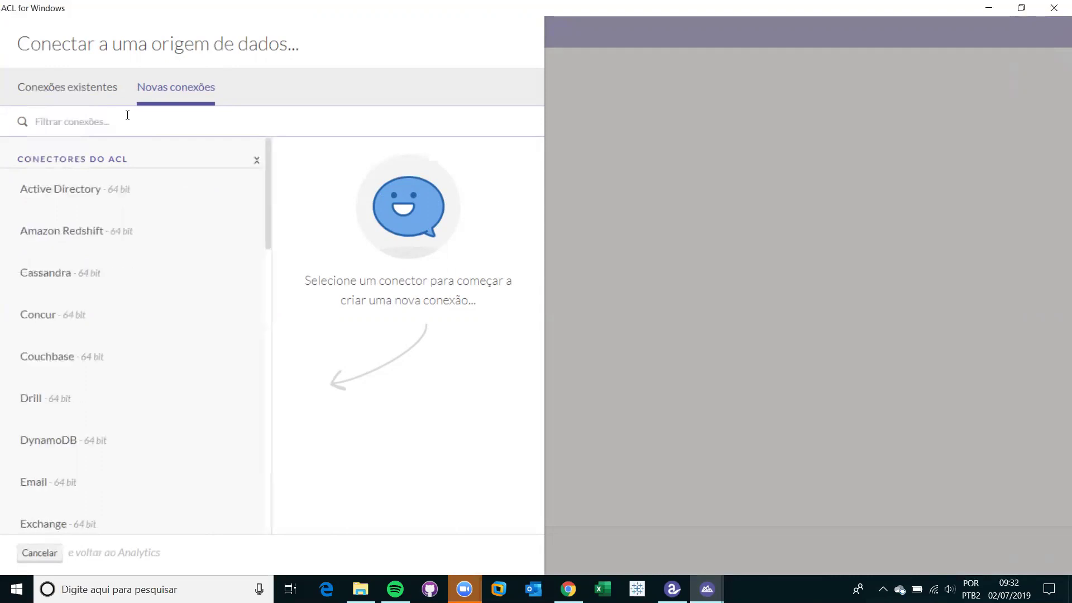
pyautogui.write('em')
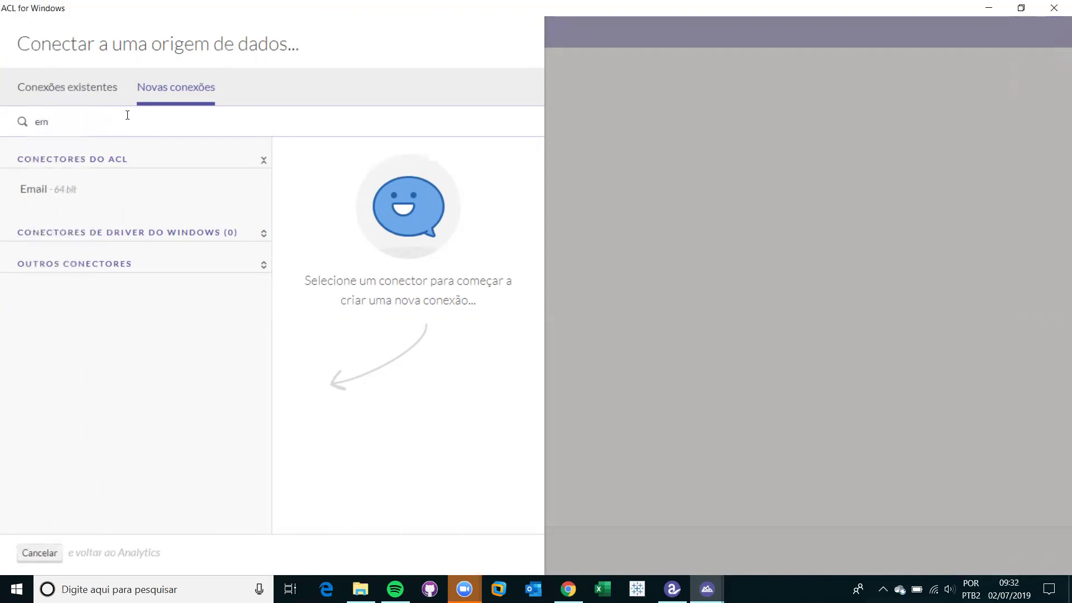
# Examine the user setting of the existing Email (Tech) connection
pyautogui.click(62, 99)
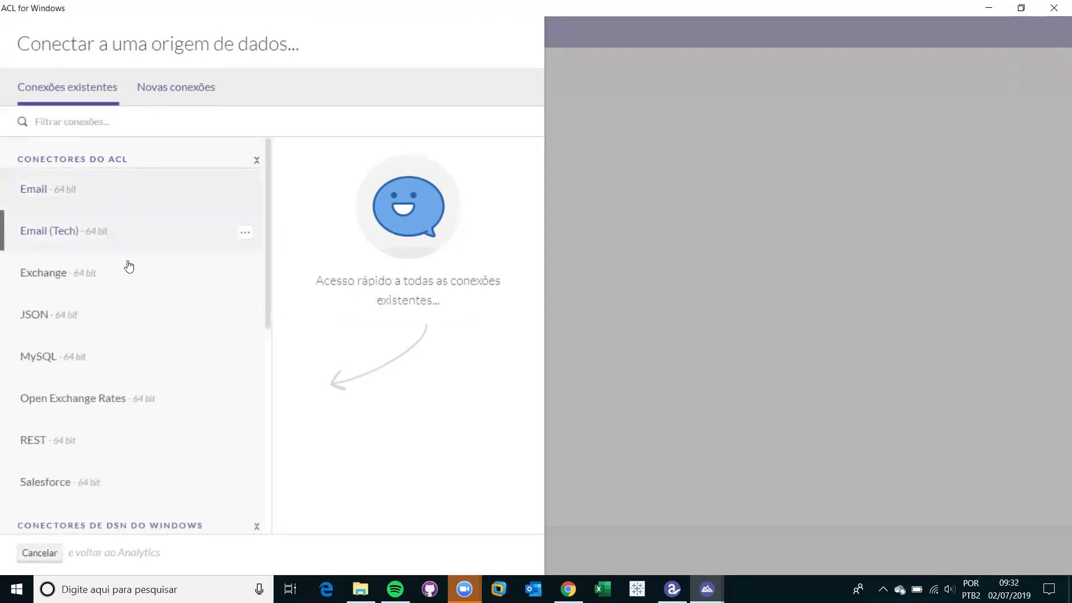
pyautogui.click(99, 230)
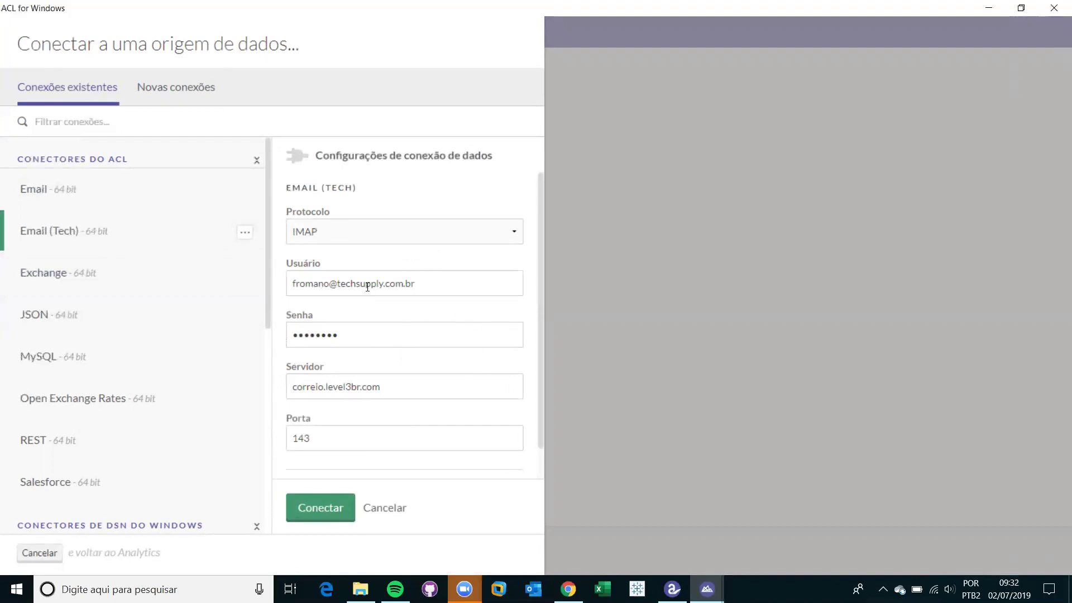
pyautogui.moveTo(424, 284); pyautogui.dragTo(296, 284)
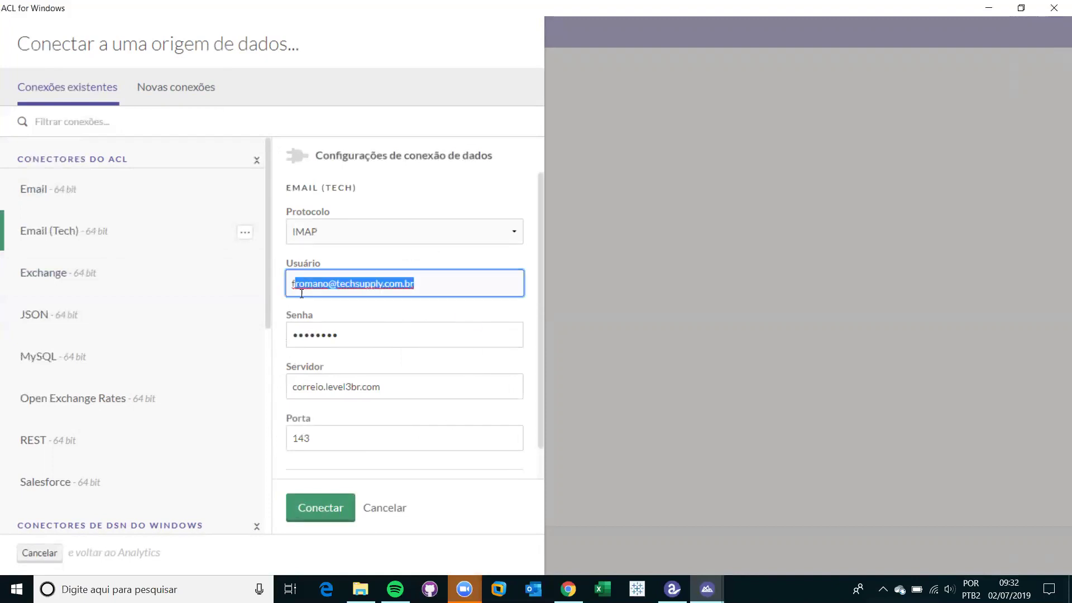
# Check the server setting of the existing Email connection and connect to that mailbox
pyautogui.click(101, 201)
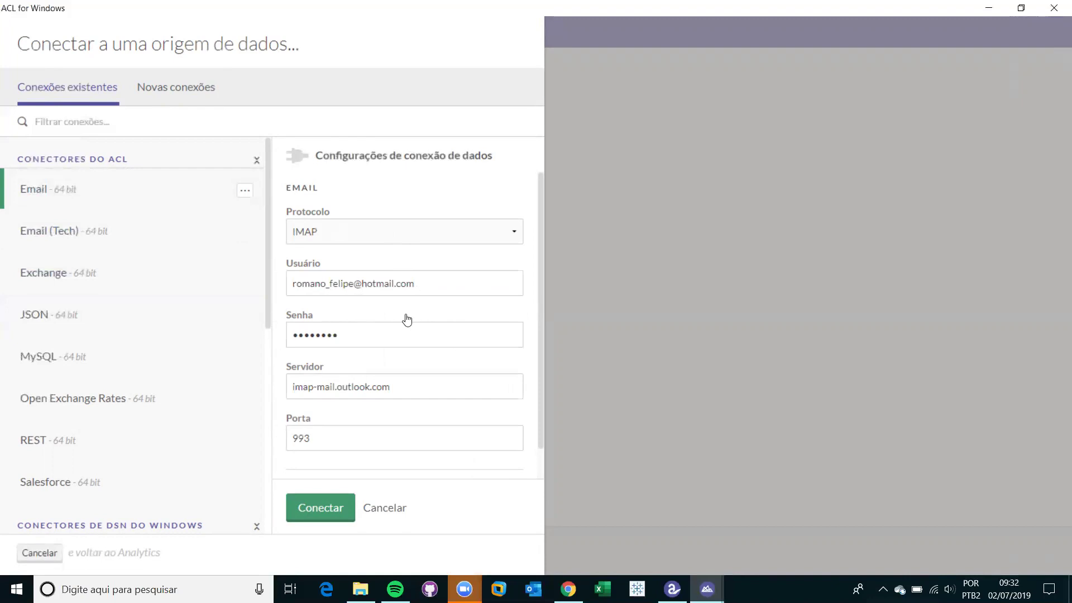
pyautogui.moveTo(400, 387); pyautogui.dragTo(302, 387)
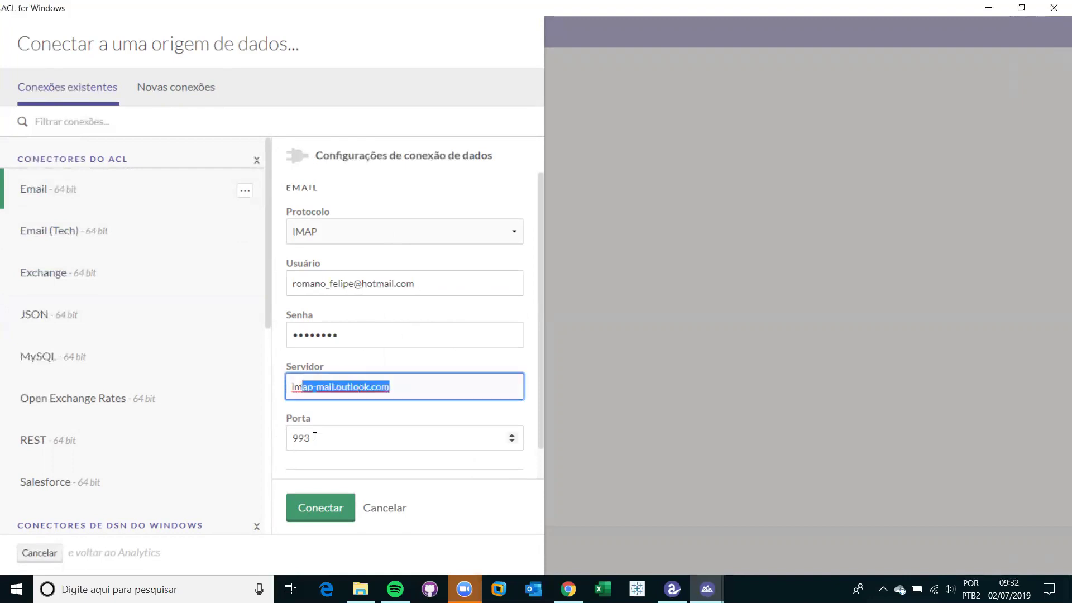
pyautogui.click(311, 502)
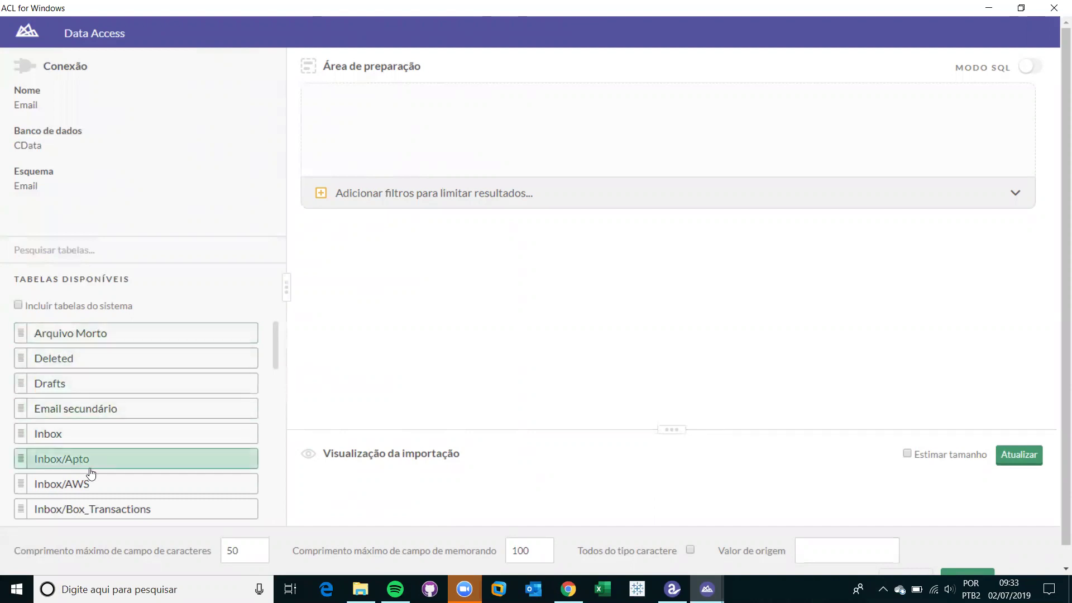
# Add the Inbox/Box_Transactions table to the staging area and show its fields
pyautogui.click(91, 509)
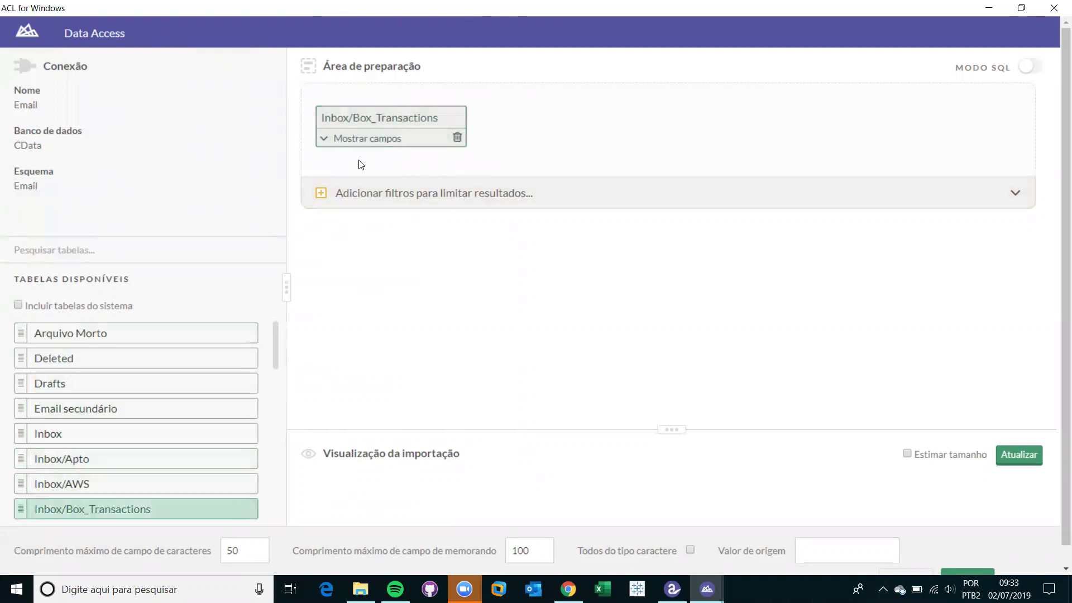
pyautogui.click(326, 146)
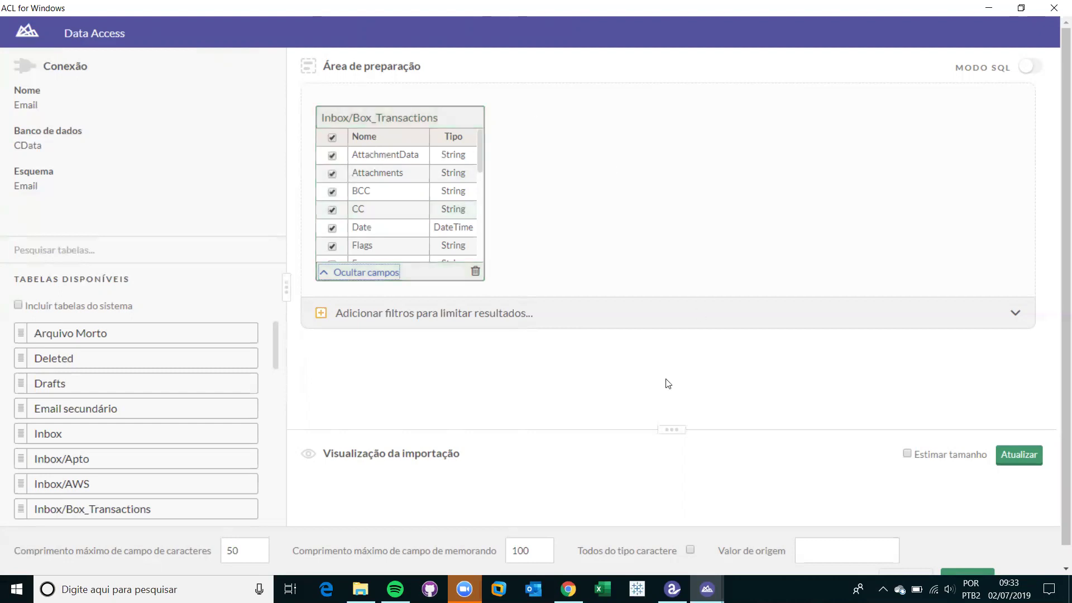
# Set the maximum character field length to 500 and the maximum memo field length to 1000
pyautogui.click(242, 553)
pyautogui.write('0')
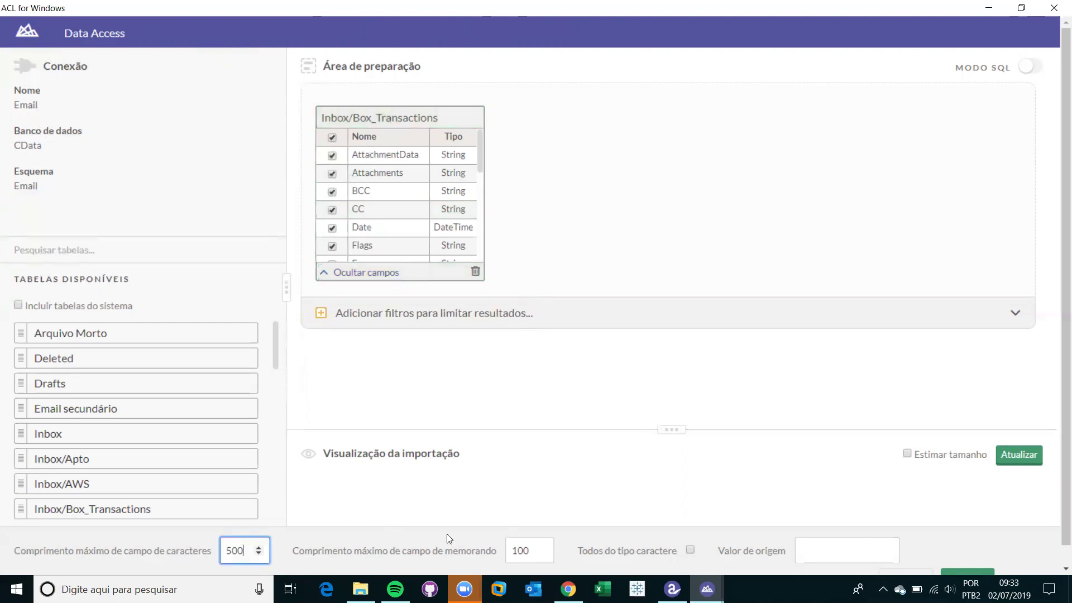
pyautogui.click(529, 552)
pyautogui.write('0')
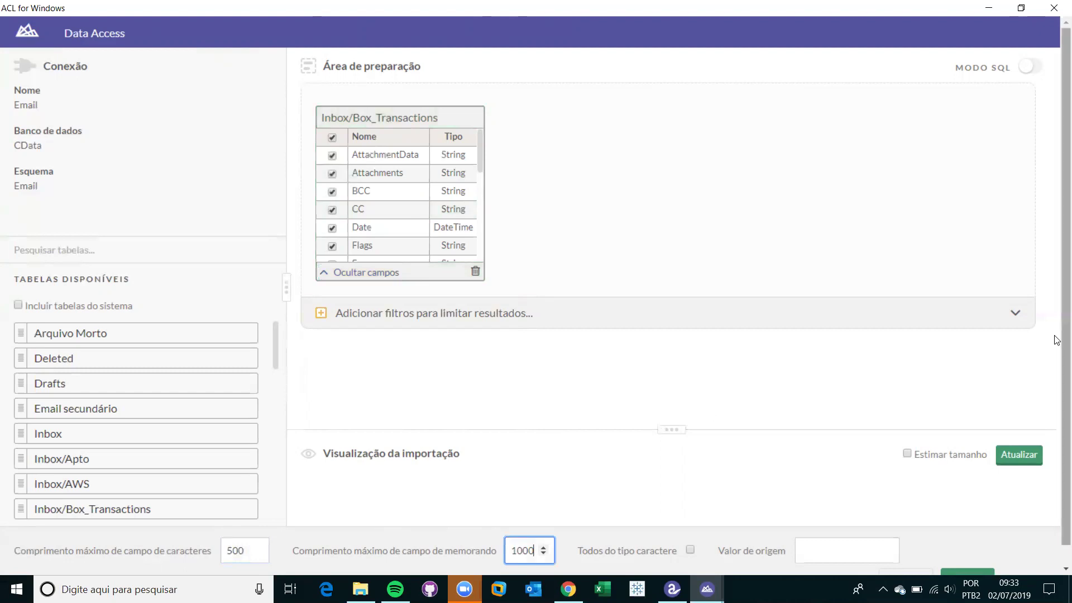
# Save the import without refreshing the preview as Email_Pessoal, replacing the existing FIL file
pyautogui.scroll(-1, 1057, 330)
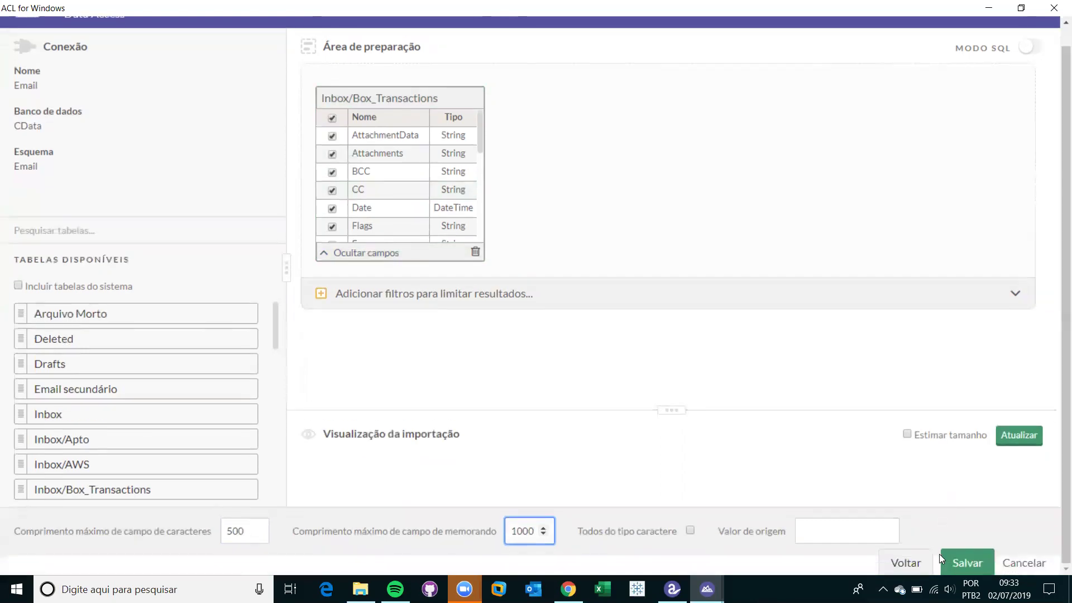
pyautogui.click(967, 564)
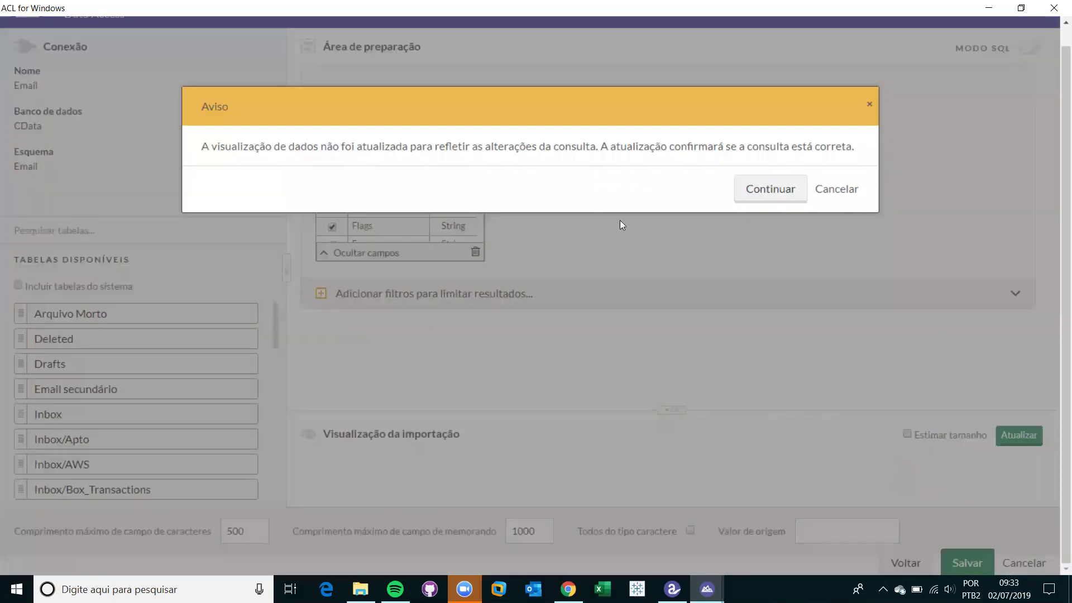
pyautogui.click(767, 188)
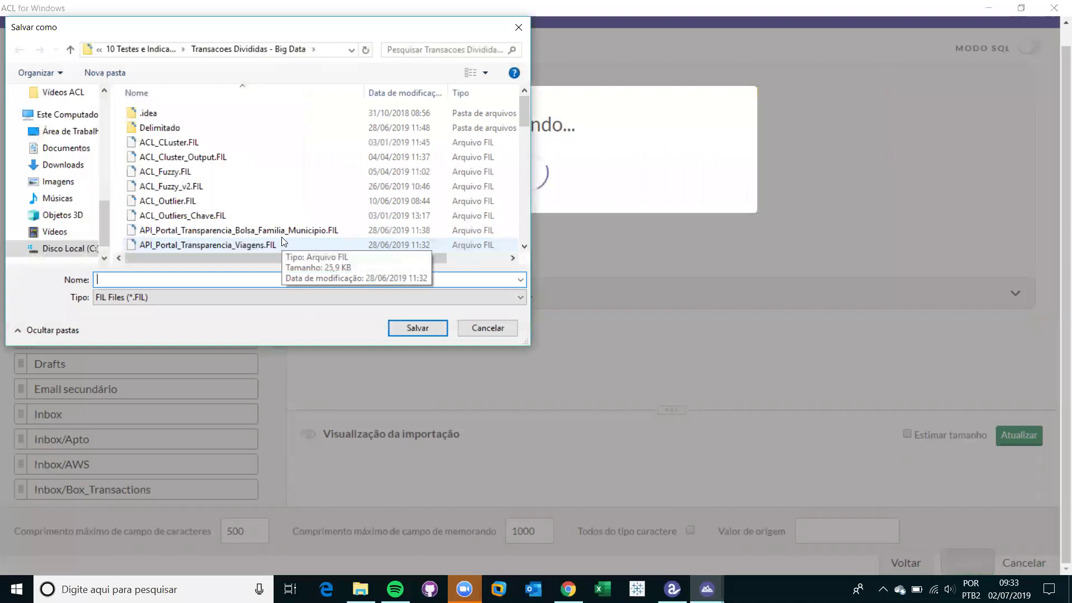
pyautogui.write('Email_Pessoal')
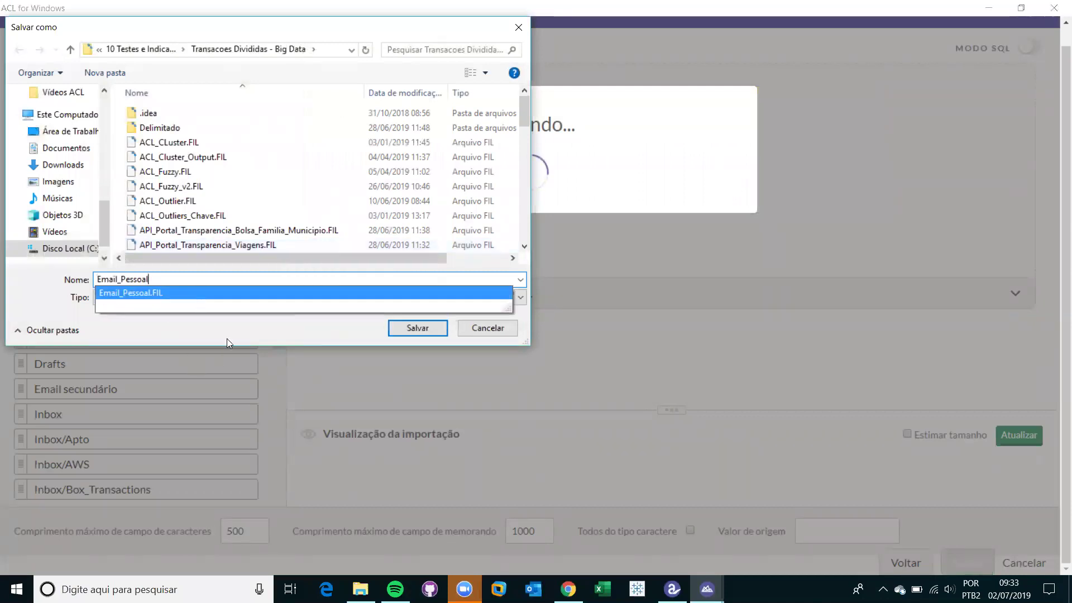
pyautogui.click(401, 332)
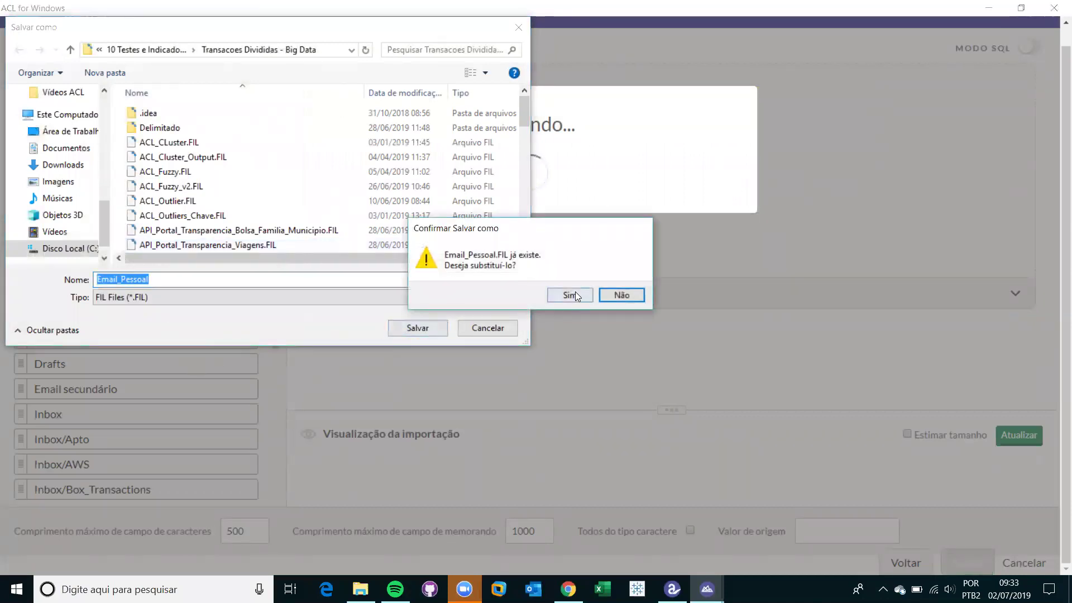
pyautogui.click(571, 294)
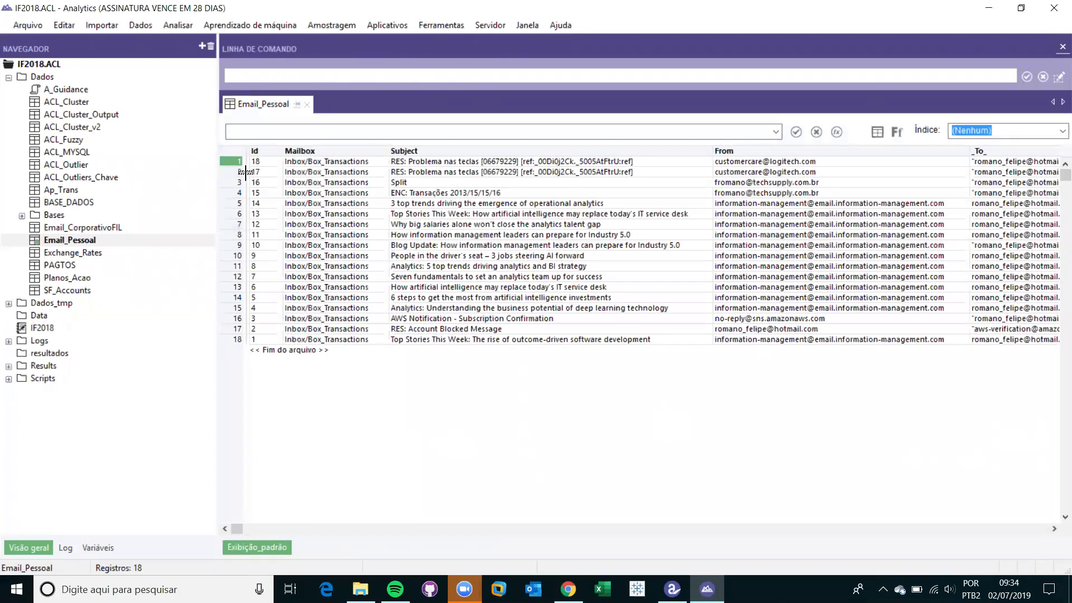
# Examine the Id, Mailbox, Subject, From, To and MessageBody columns of the imported Email_Pessoal table
pyautogui.moveTo(257, 162); pyautogui.dragTo(254, 320)
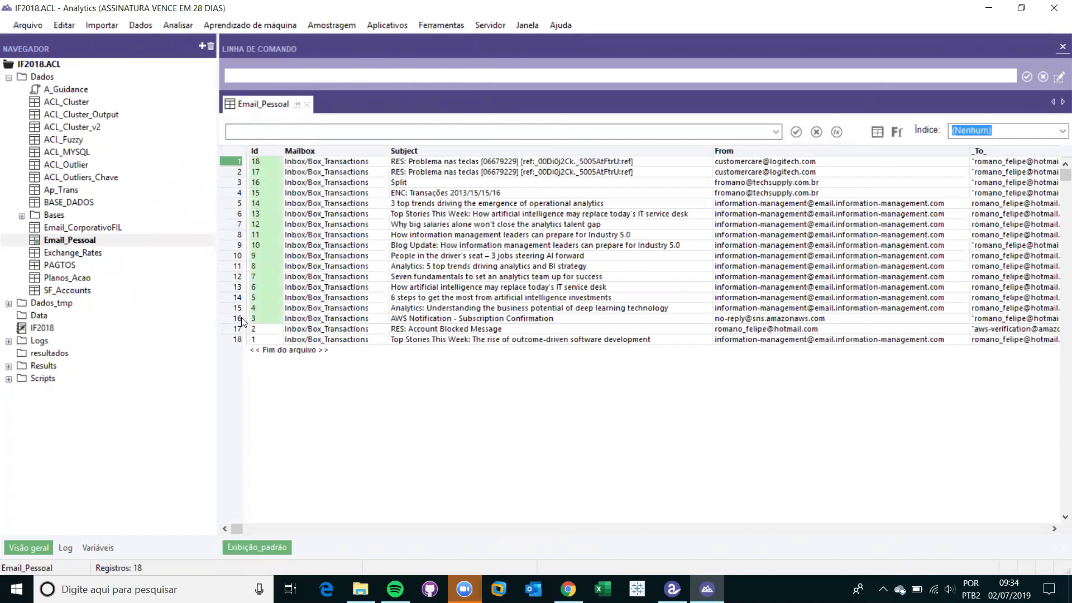
pyautogui.moveTo(323, 167); pyautogui.dragTo(308, 304)
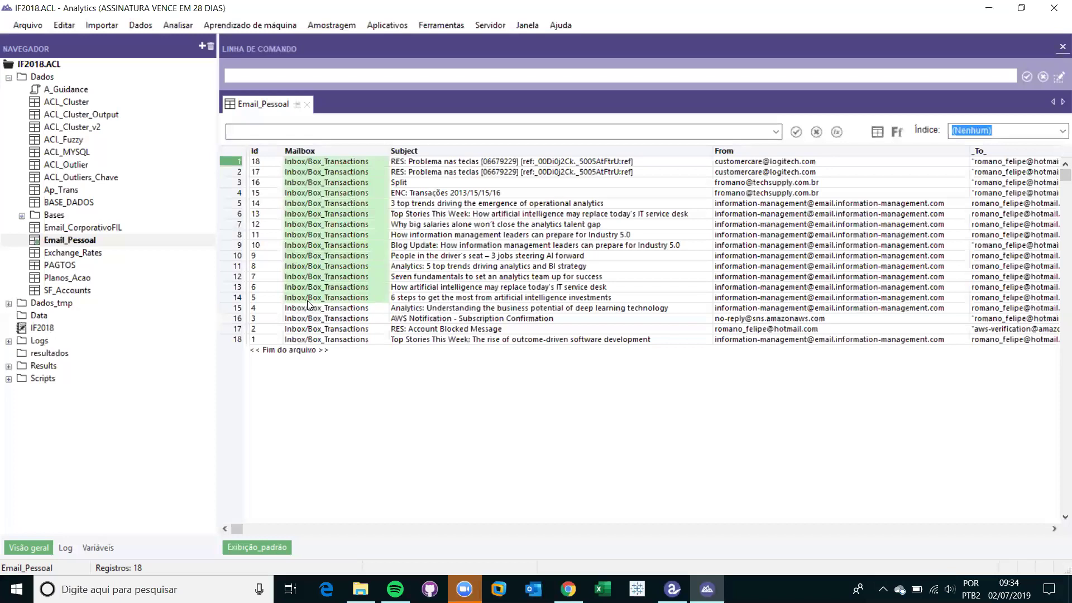
pyautogui.moveTo(239, 528)
pyautogui.mouseDown()
pyautogui.moveTo(265, 531)
pyautogui.moveTo(245, 528)
pyautogui.mouseUp()
pyautogui.moveTo(373, 162); pyautogui.dragTo(372, 272)
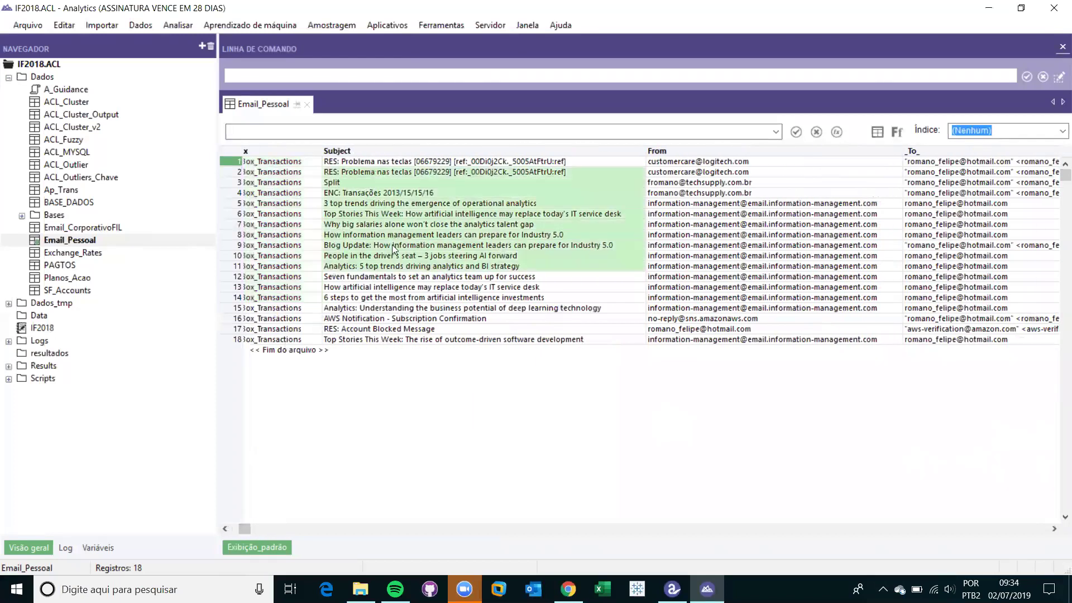
pyautogui.moveTo(721, 165); pyautogui.dragTo(697, 258)
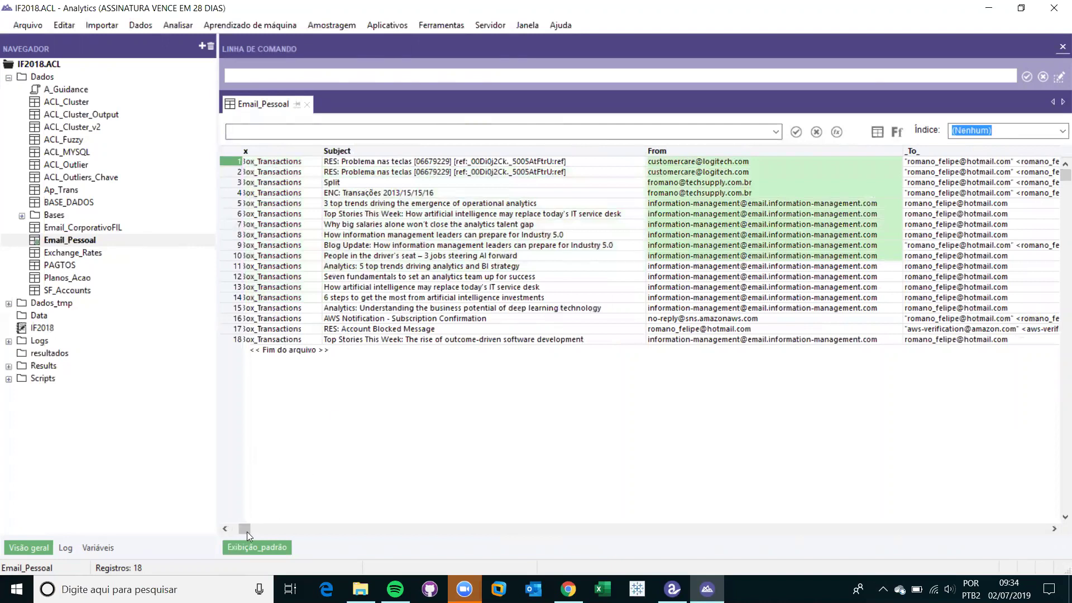
pyautogui.click(279, 528)
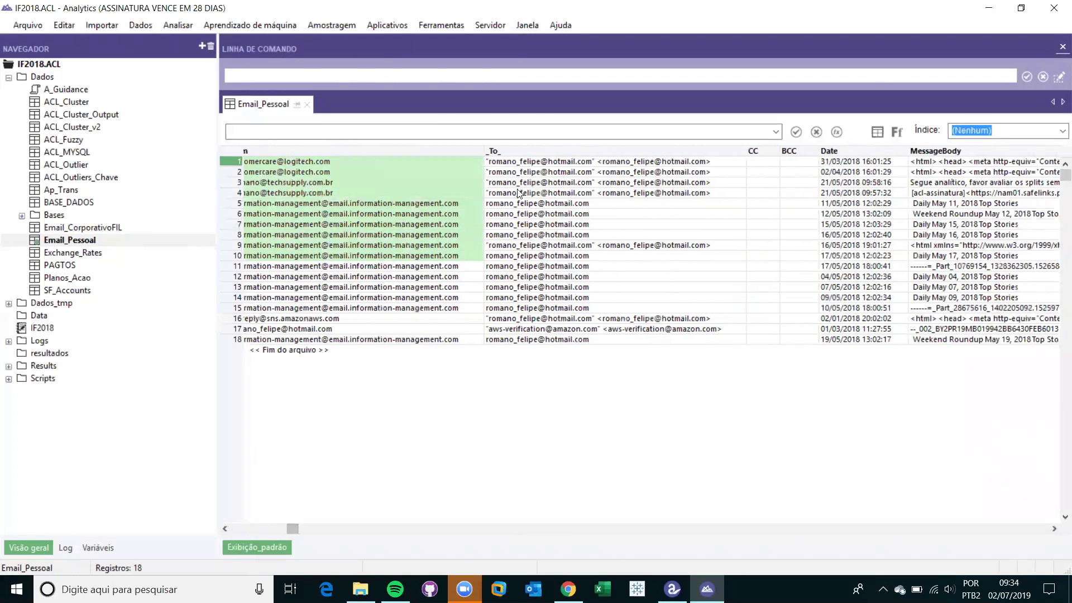
pyautogui.moveTo(531, 188); pyautogui.dragTo(556, 320)
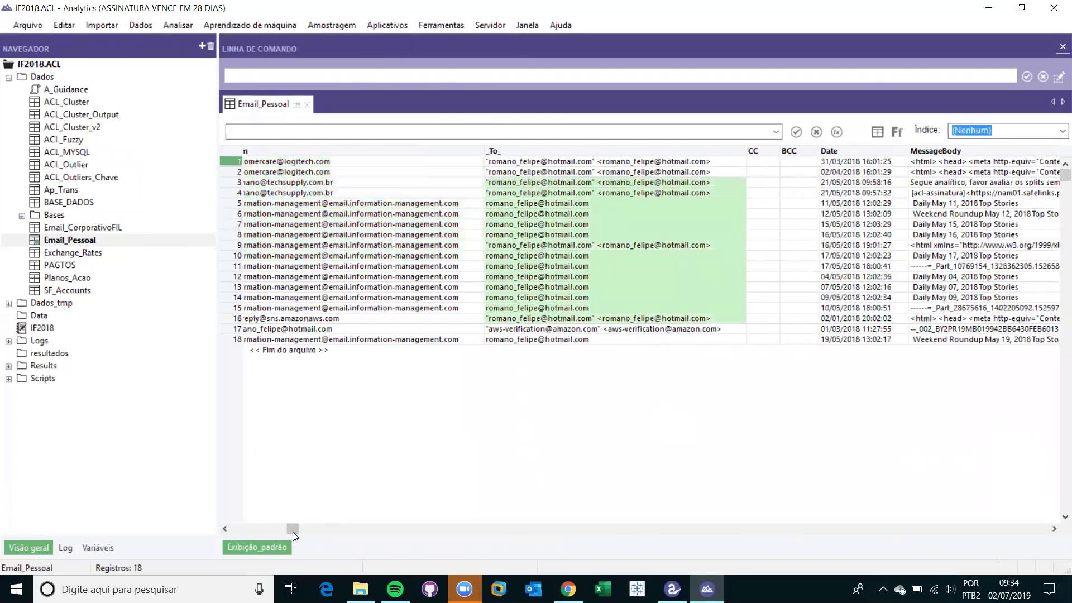
pyautogui.moveTo(305, 530); pyautogui.dragTo(332, 532)
pyautogui.click(333, 531)
pyautogui.moveTo(486, 161); pyautogui.dragTo(479, 317)
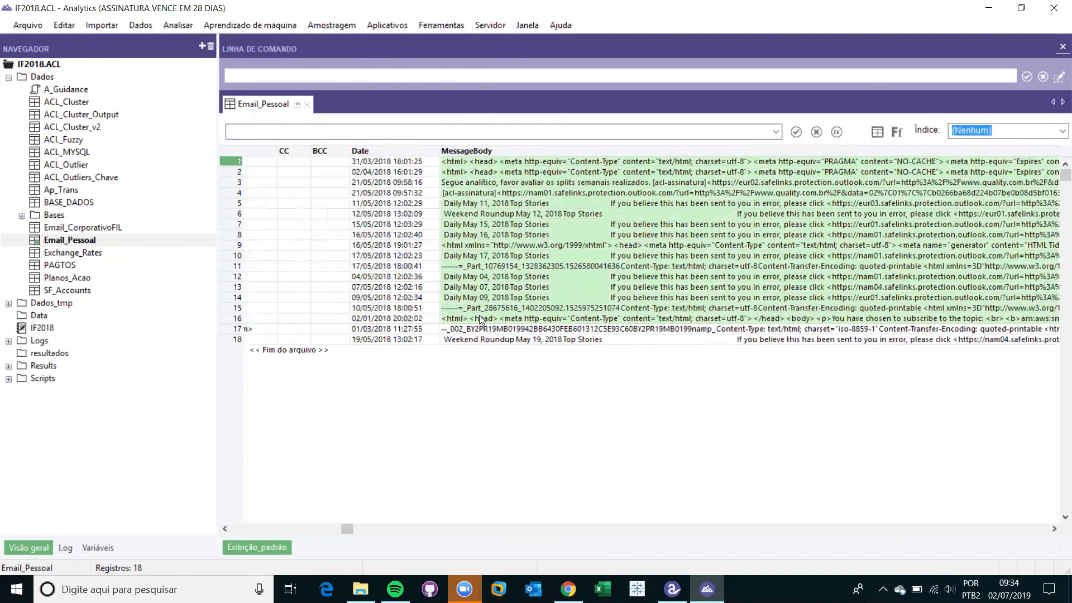
# Examine the message bodies of the first and third records, plus the Attachments and AttachmentData columns of Email_Pessoal
pyautogui.click(466, 163)
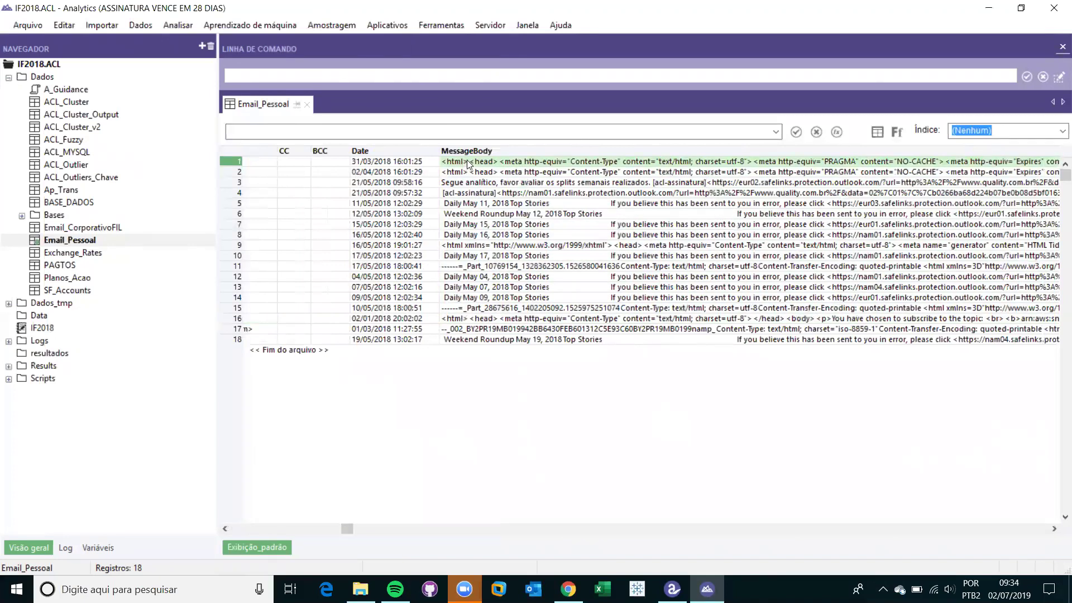
pyautogui.click(475, 183)
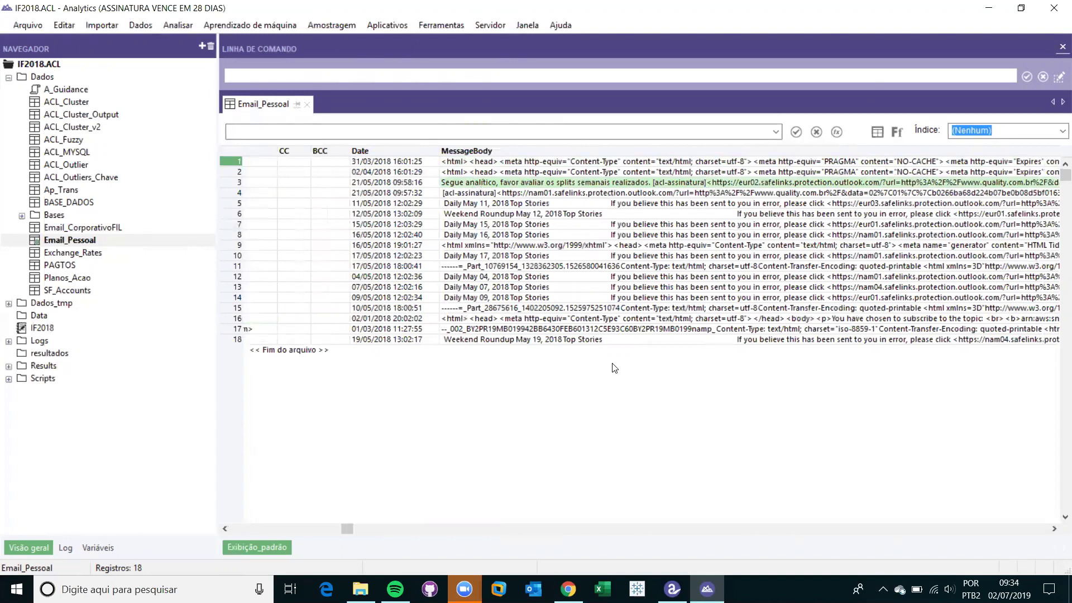
pyautogui.moveTo(346, 530); pyautogui.dragTo(576, 529)
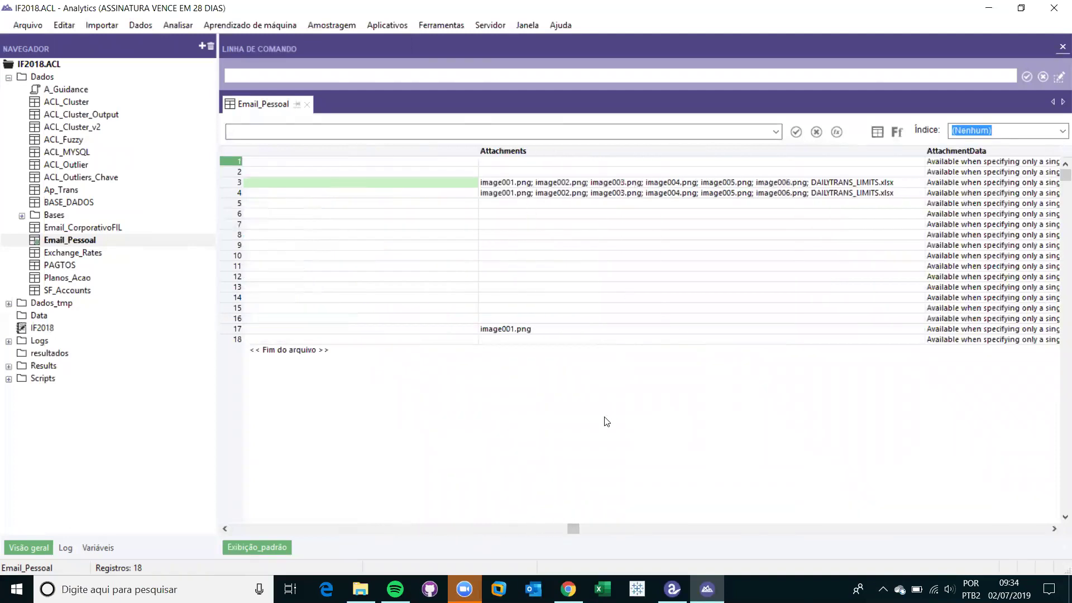
pyautogui.moveTo(588, 535); pyautogui.dragTo(225, 531)
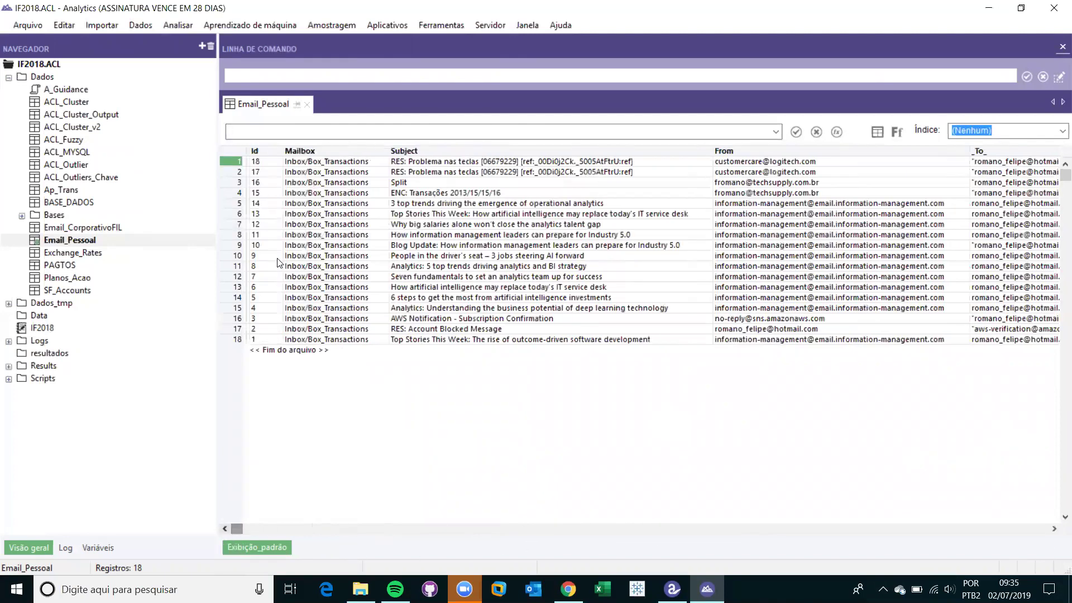
# Filter the Email_Pessoal table with the expression find(upper("split"))
pyautogui.click(306, 132)
pyautogui.write('find(')
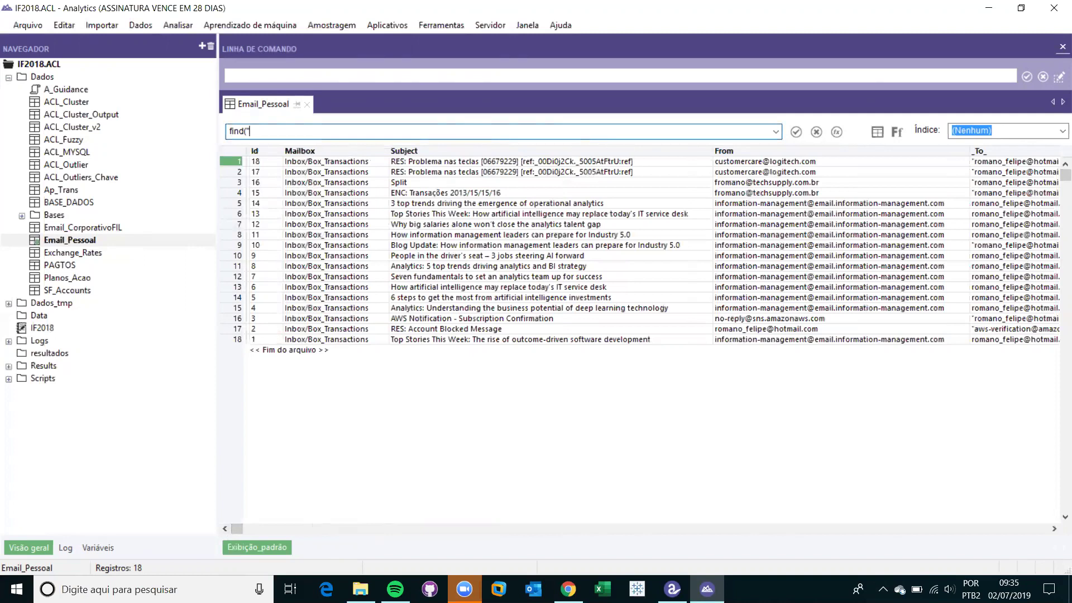
pyautogui.write('upper("split"))')
pyautogui.press('Return')
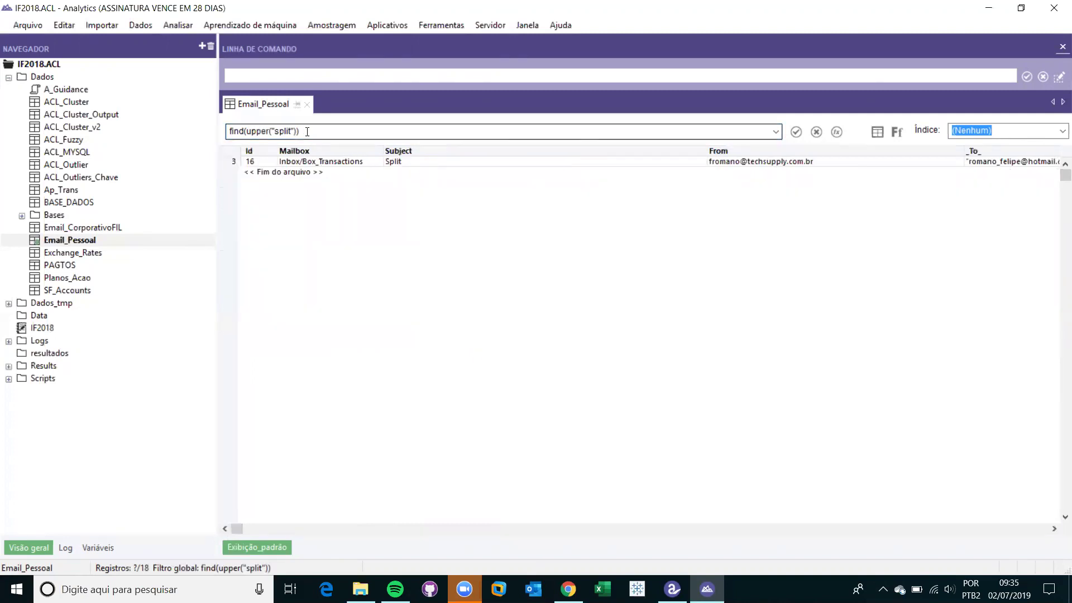
# Check the Subject and MessageBody of the filtered record and clear the table's filter
pyautogui.click(401, 163)
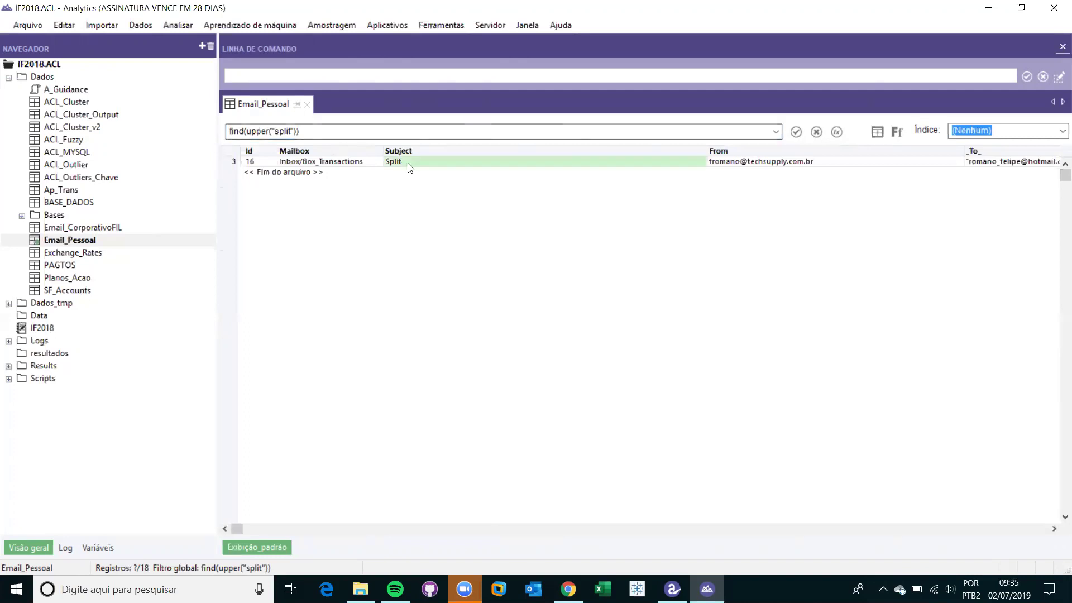
pyautogui.moveTo(242, 531); pyautogui.dragTo(350, 531)
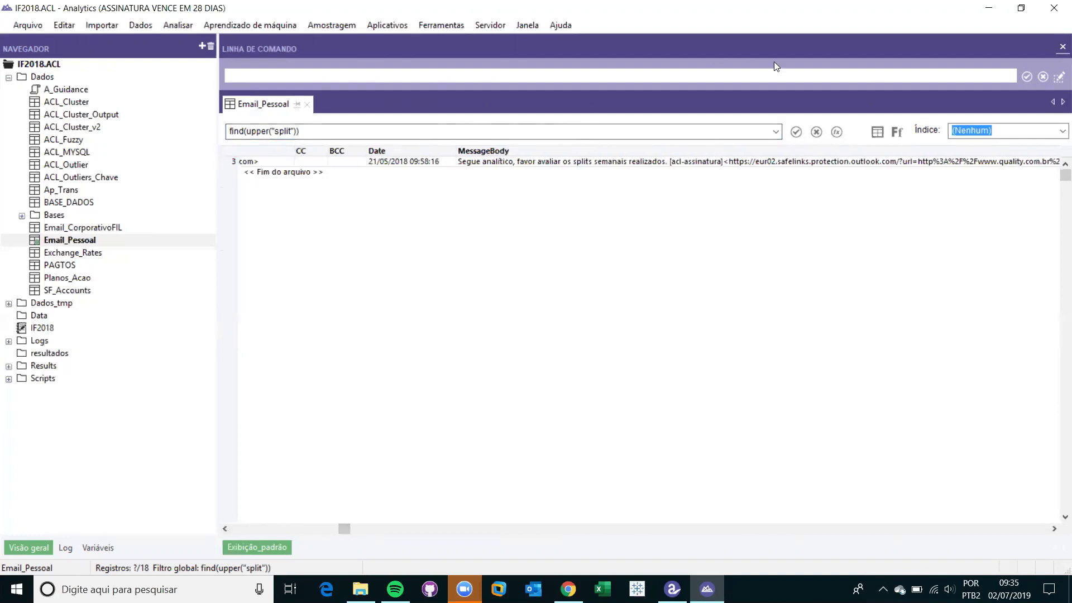
pyautogui.click(817, 132)
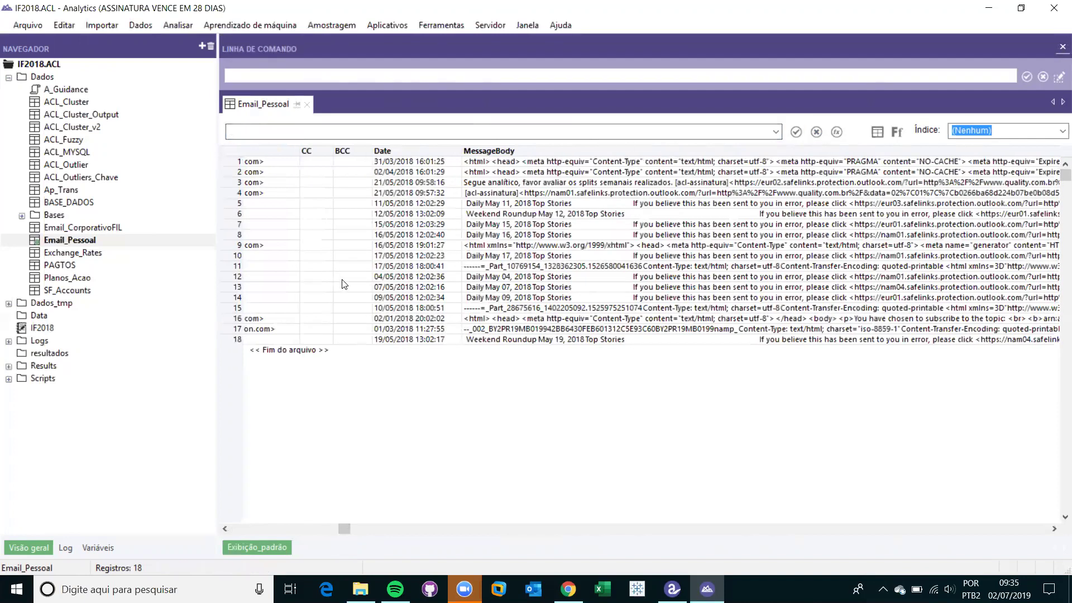